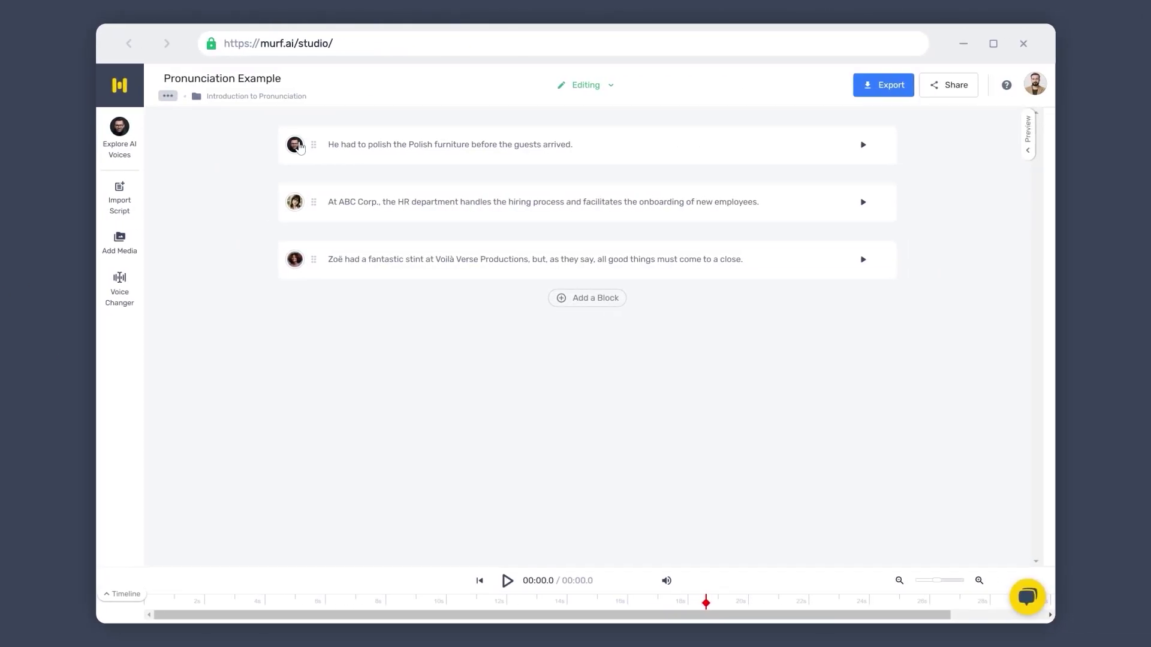
Step: Check the first block's voice options without changes, then play all three example sentences
click(294, 146)
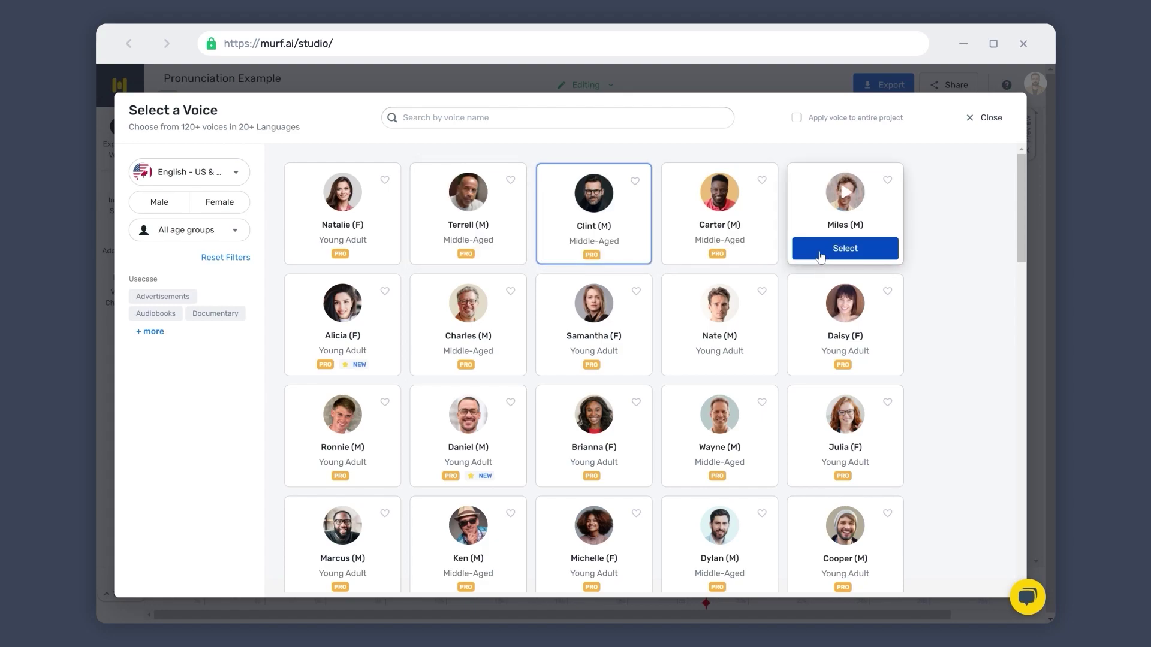
click(985, 118)
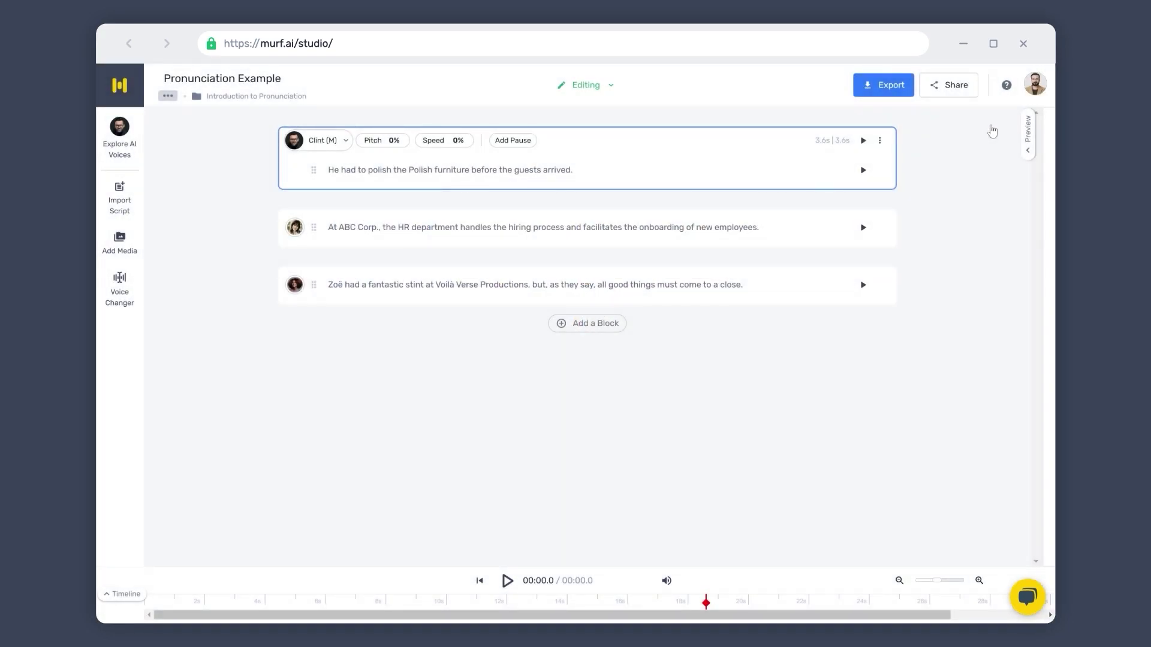
mouse_move(598, 170)
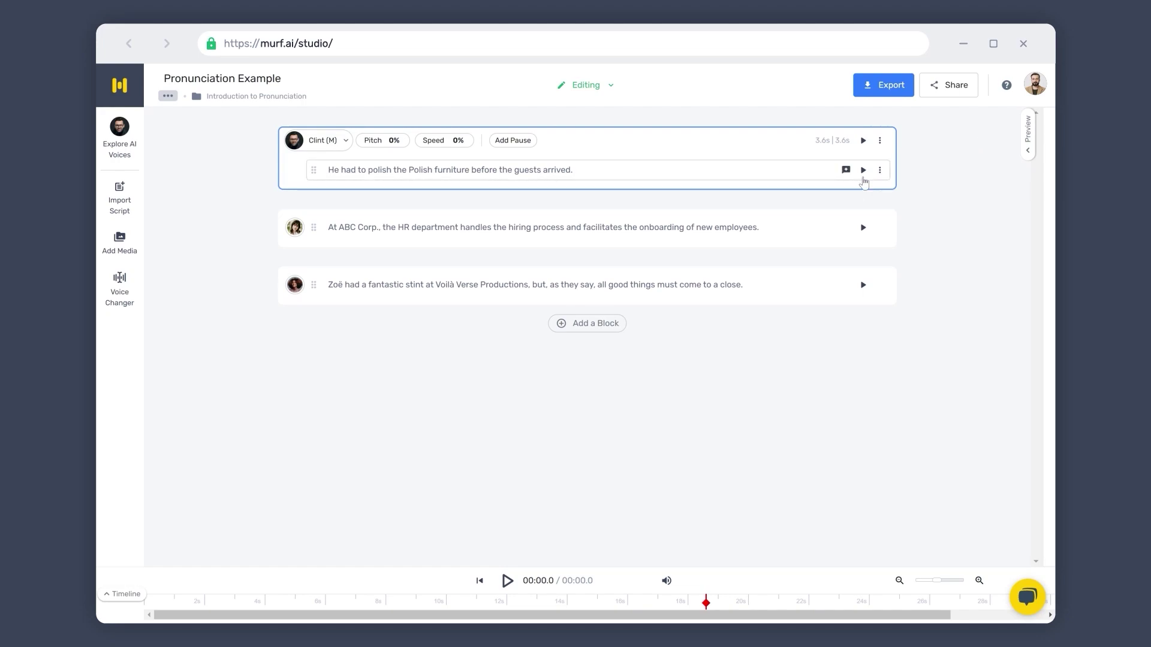
click(863, 170)
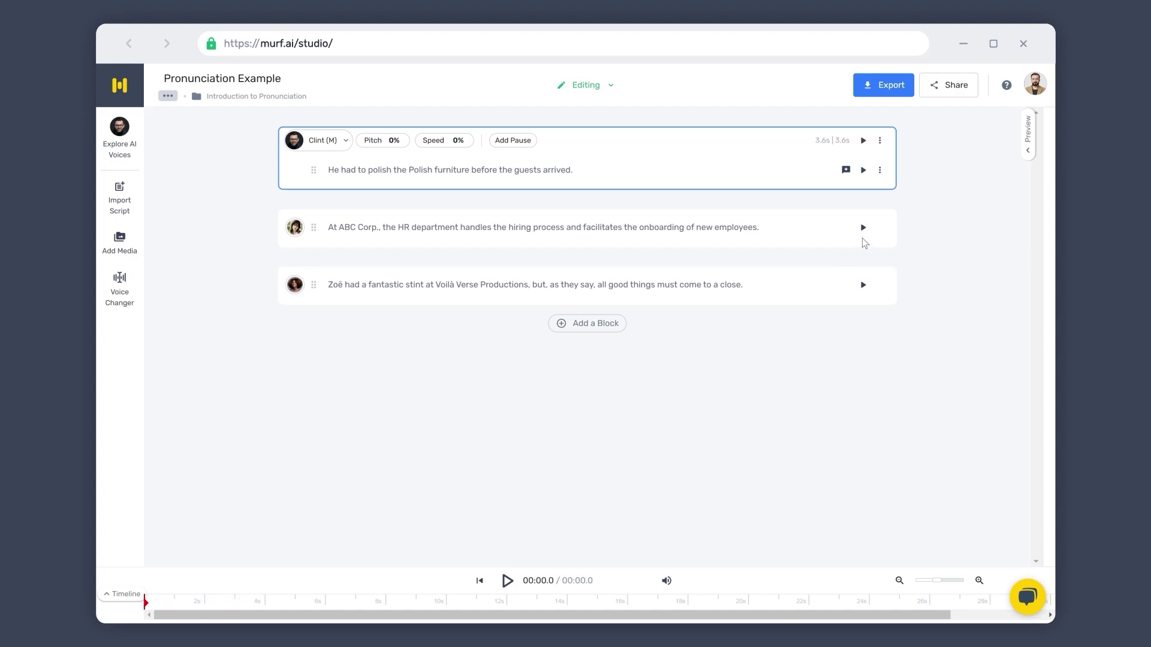
mouse_move(587, 228)
click(863, 227)
click(862, 285)
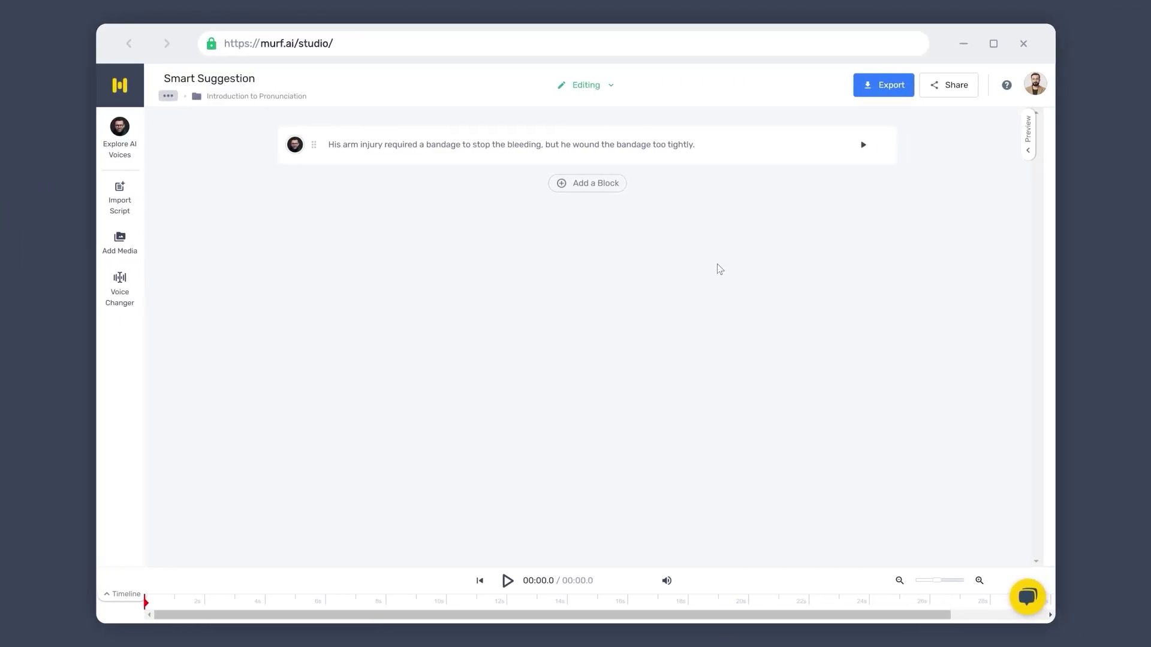
Step: Expand the bandage sentence block and play it to hear how 'wound' sounds
click(714, 145)
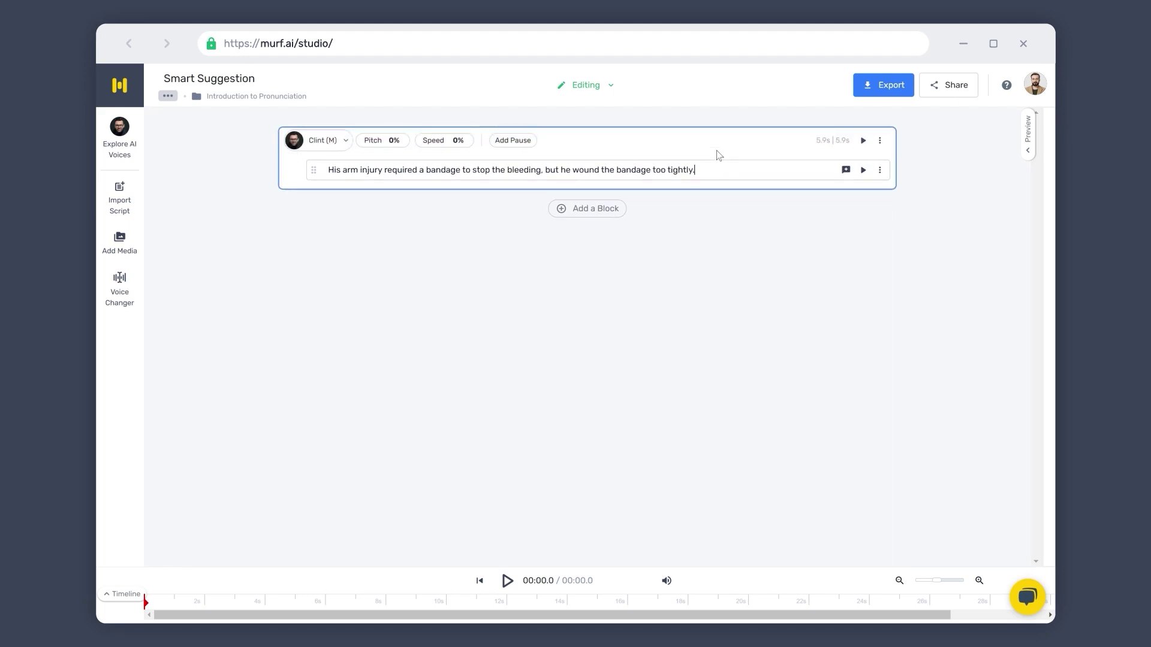
click(863, 170)
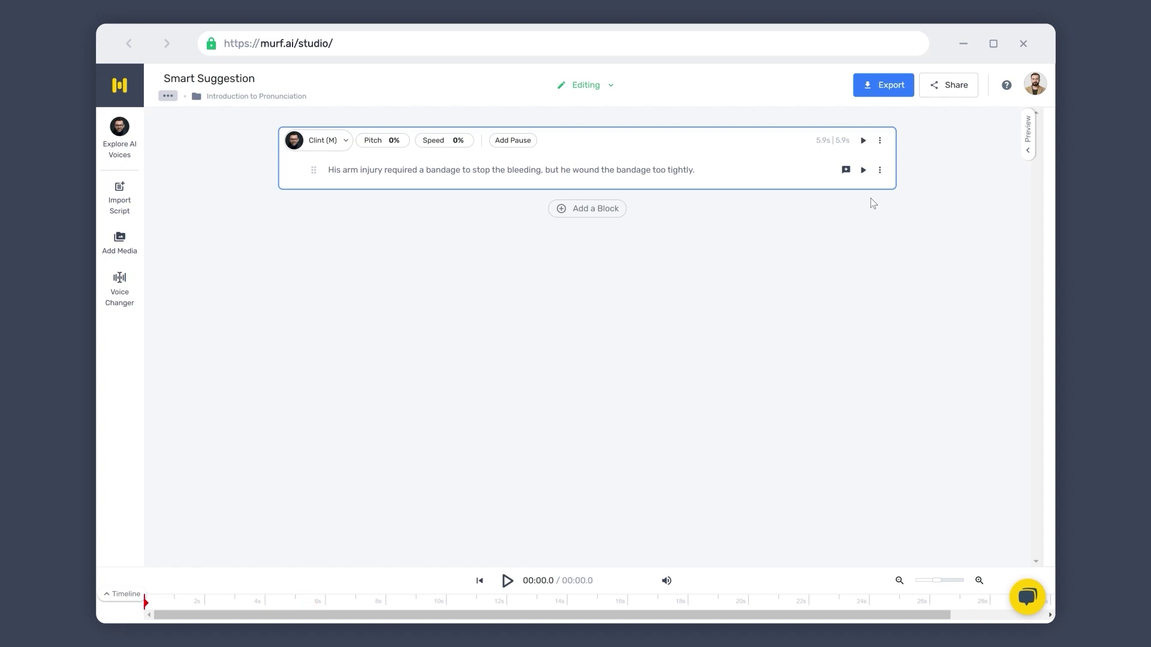
Step: Preview and select the 'waund' pronunciation for 'wound', then close the pronunciation options
double_click(586, 170)
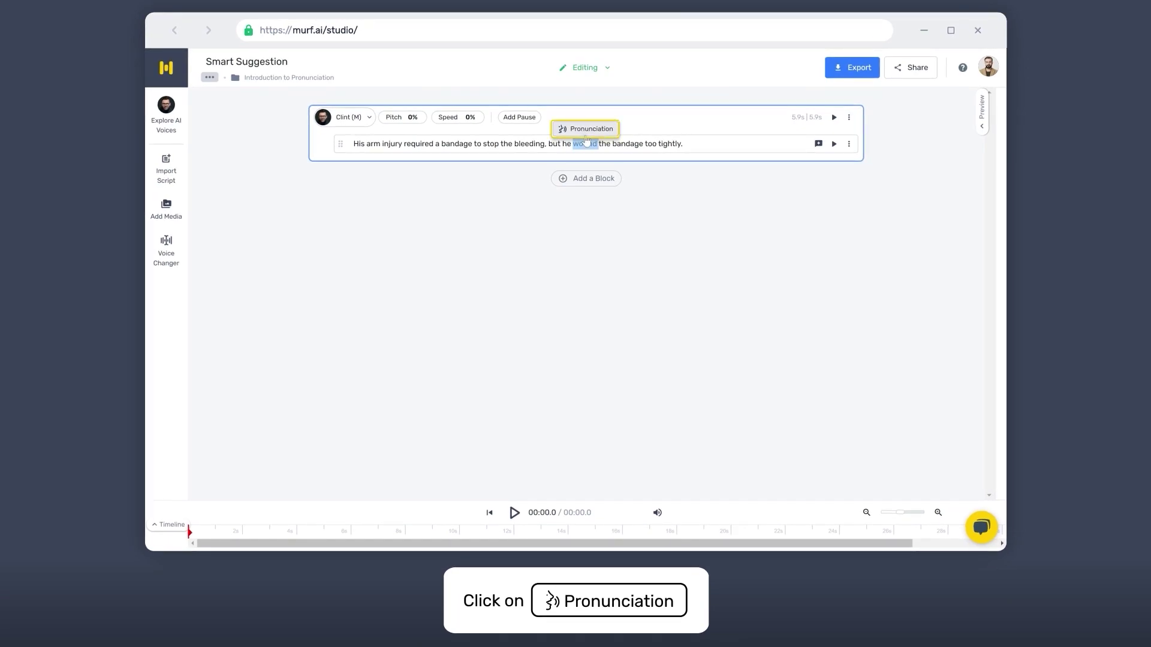
click(585, 128)
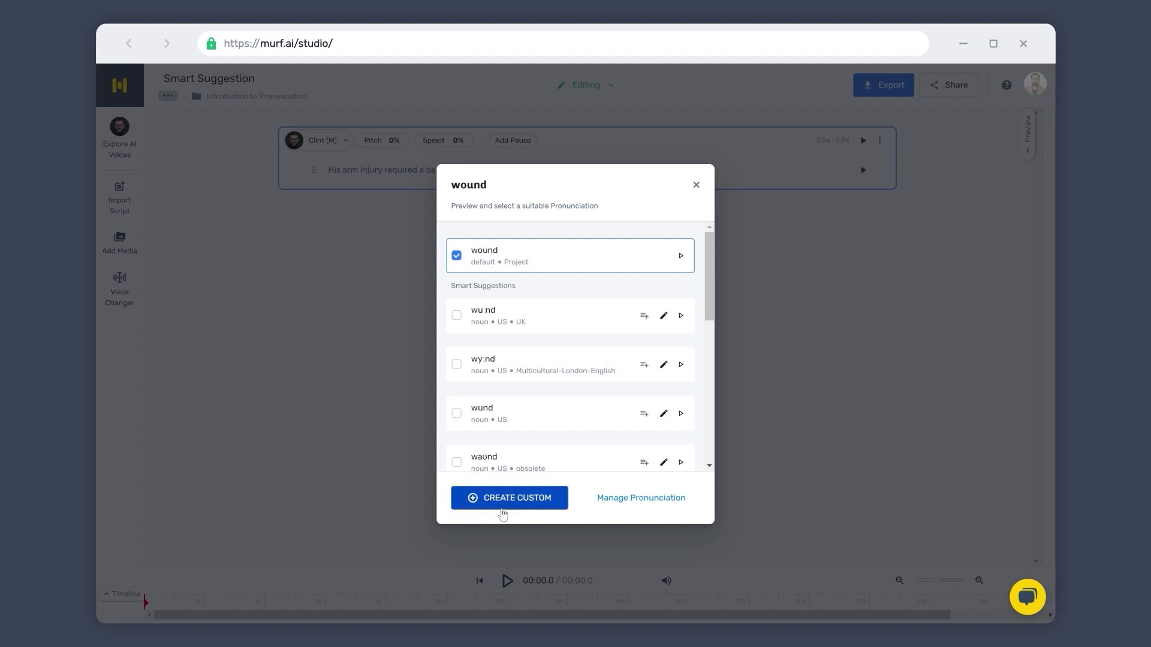
scroll(700, 362, down, 3)
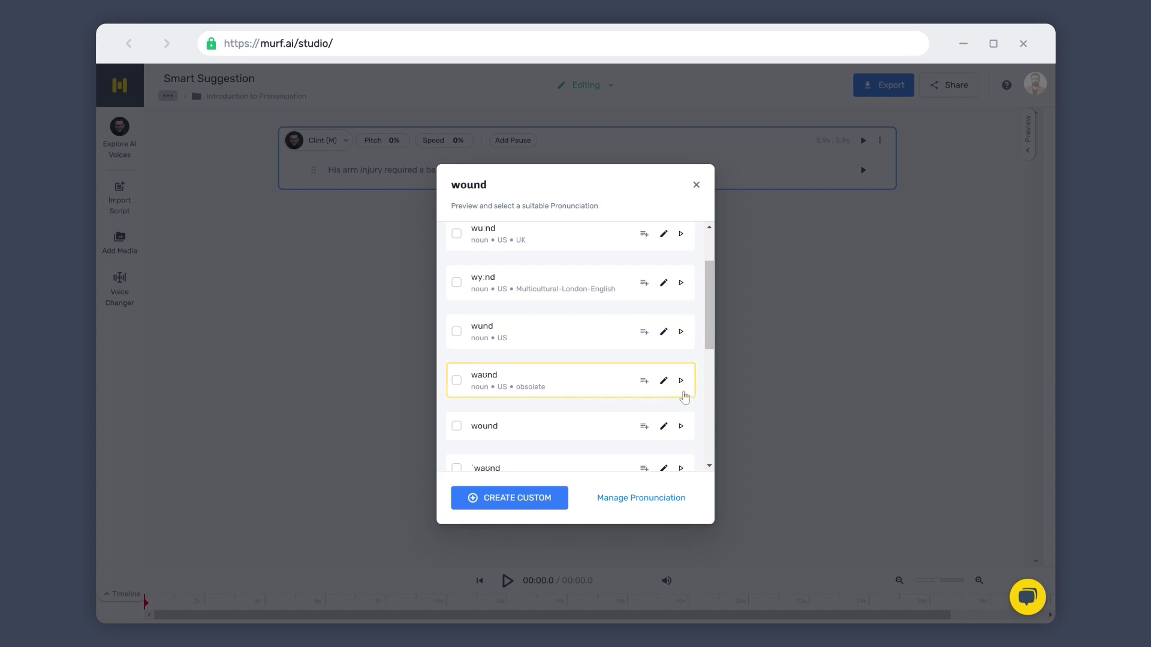
click(681, 380)
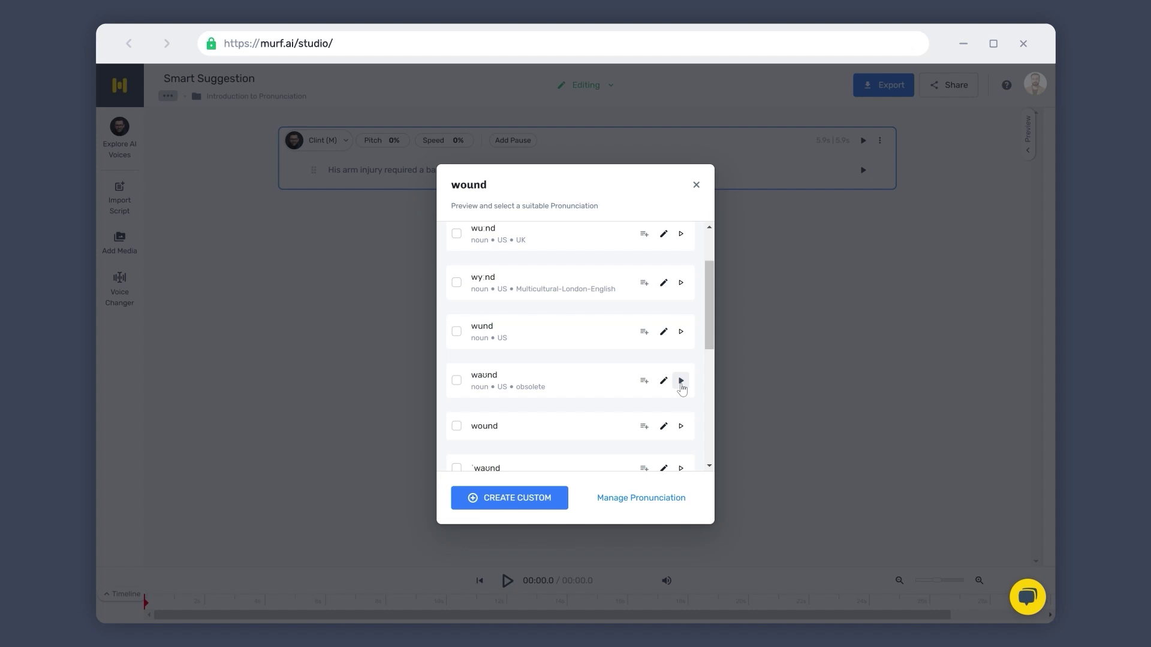
click(457, 381)
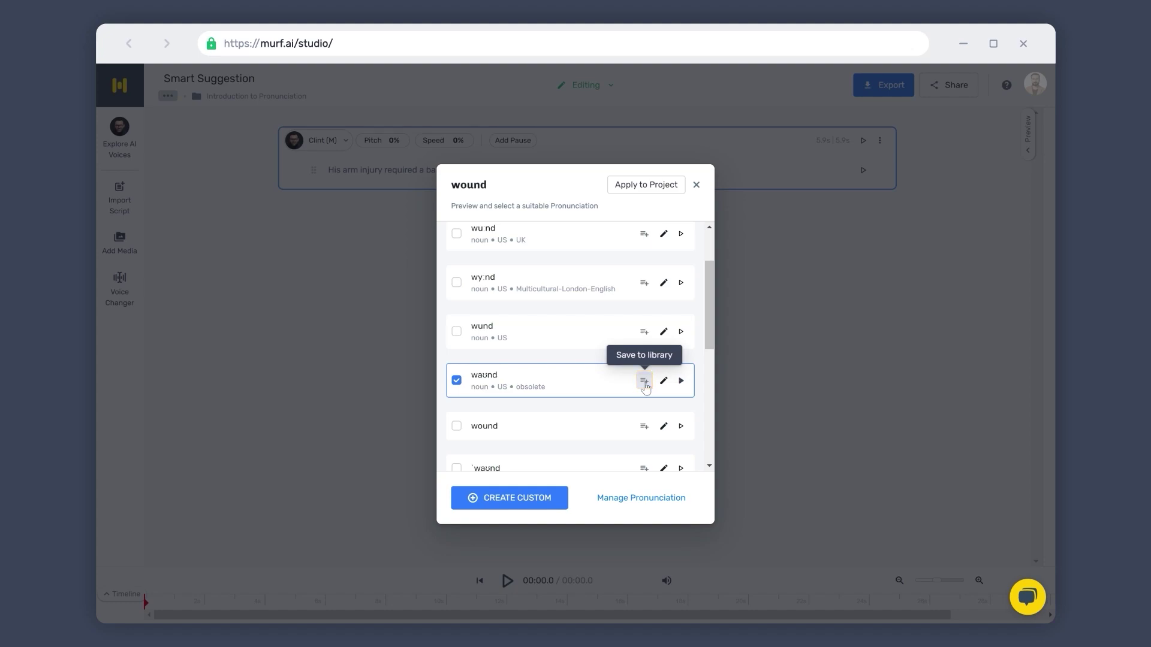
click(696, 184)
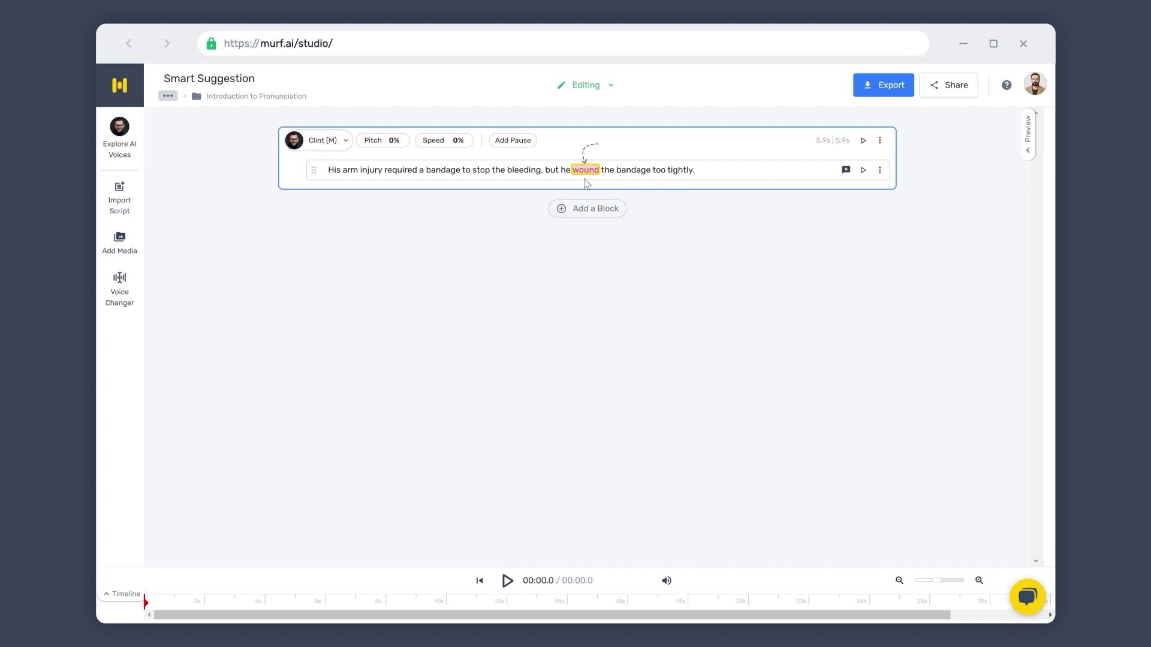
Step: Play the bandage sentence with the corrected 'waund' pronunciation
click(864, 170)
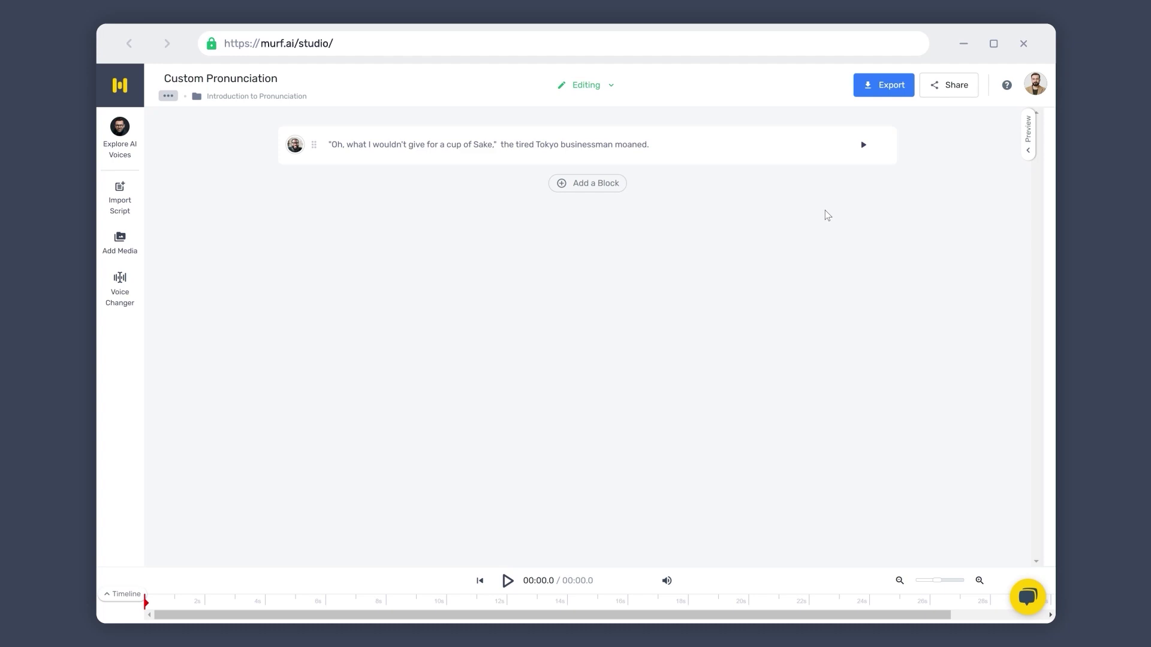
Step: Expand the Sake sentence block and play it to hear how 'Sake' sounds
click(823, 158)
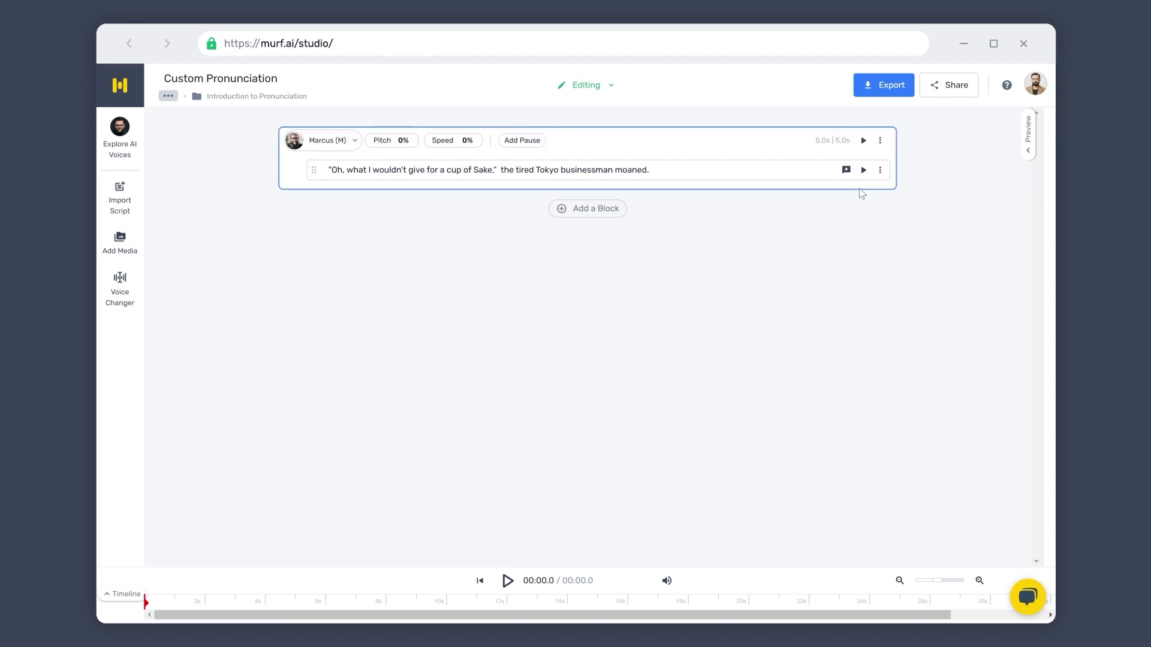
click(863, 171)
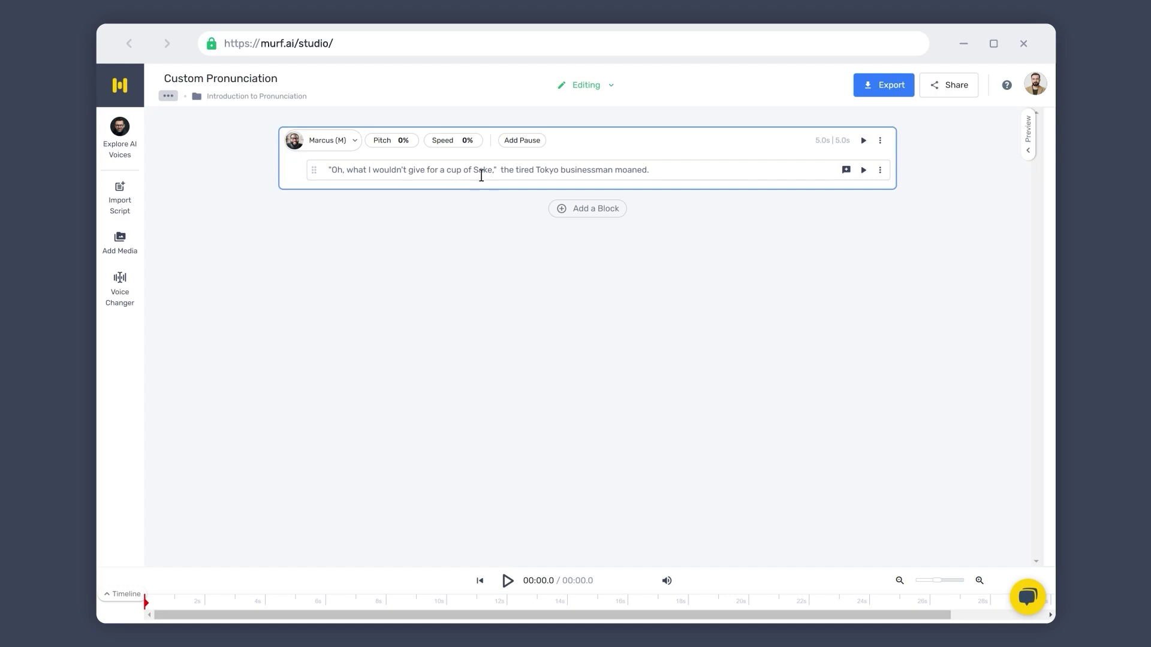
Step: Start a custom pronunciation for 'Sake' and preview the spelling 'Sah-keh'
double_click(482, 171)
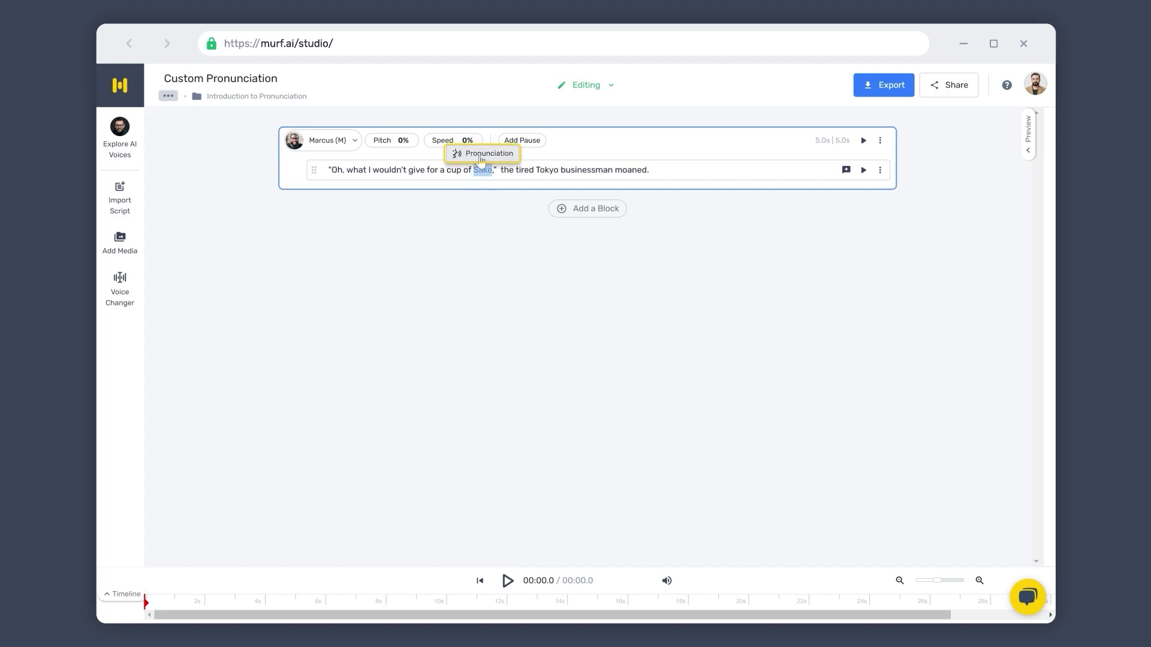
click(477, 154)
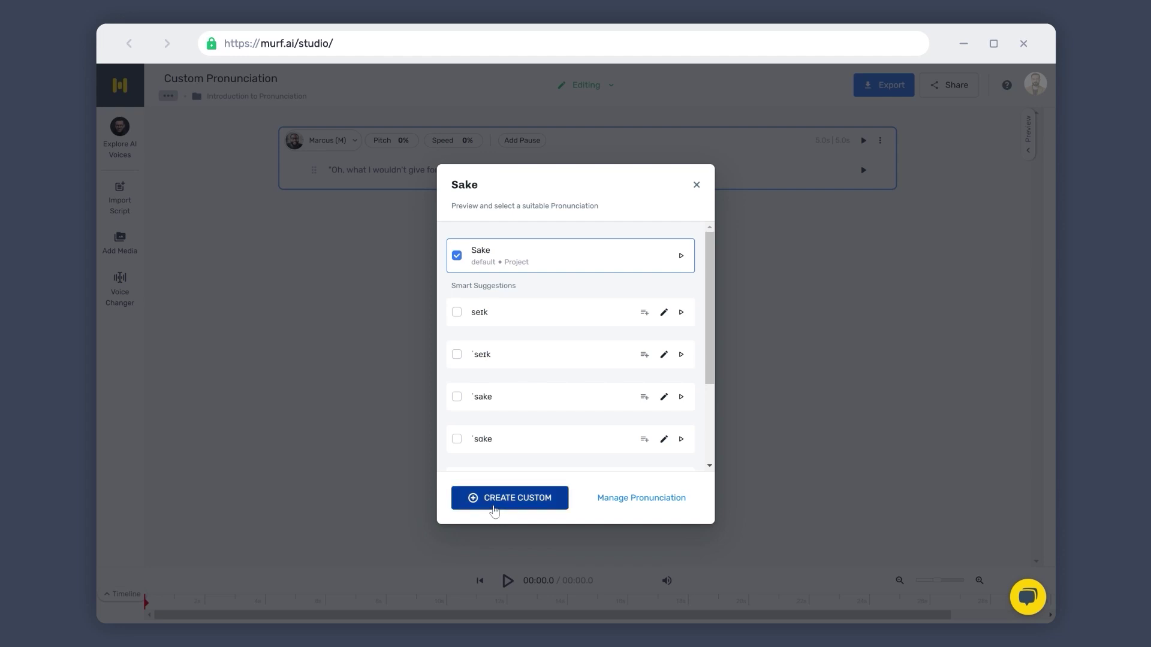
click(493, 503)
click(511, 387)
text(Sah-keh)
click(509, 432)
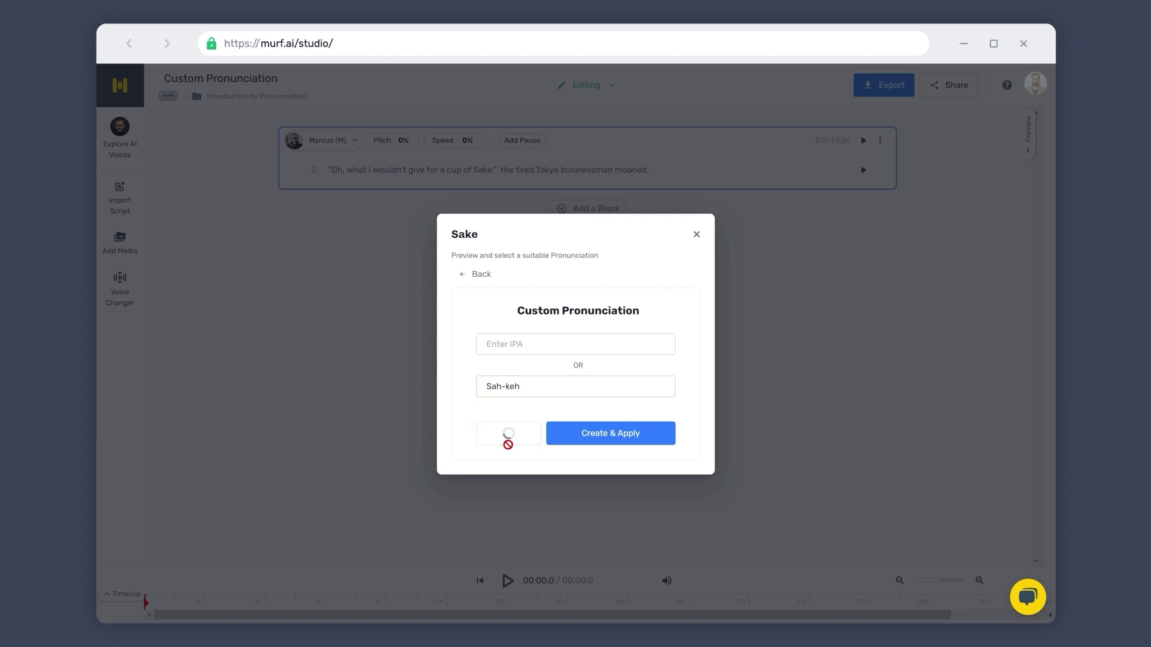
click(510, 445)
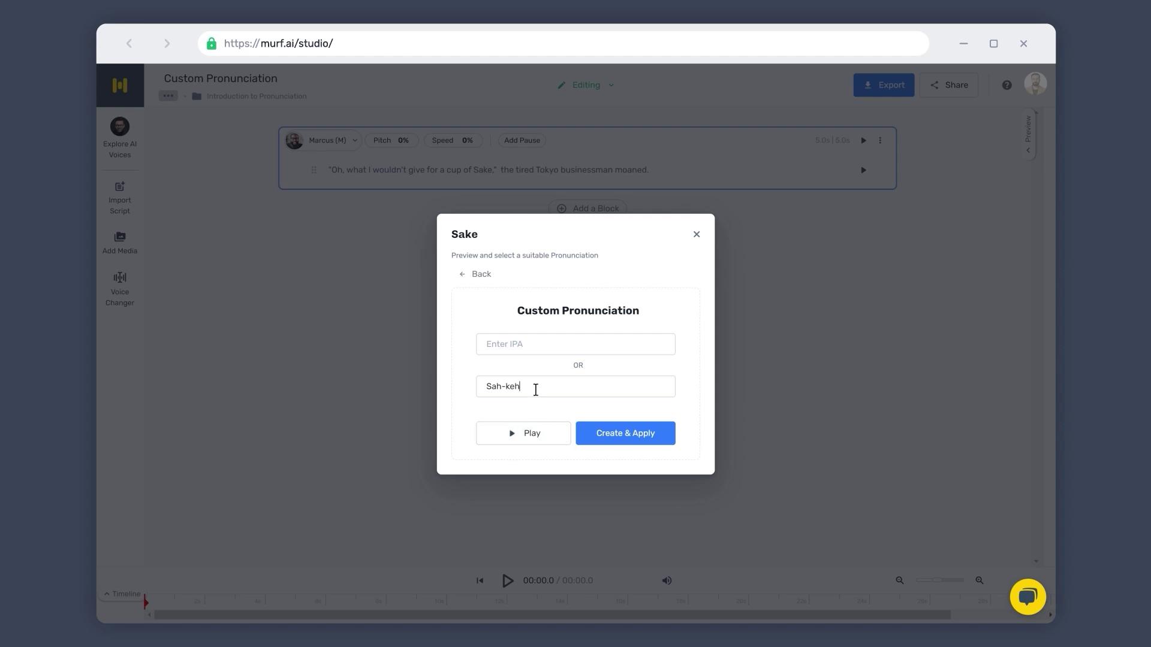
Step: Revise the spelling to 'Sah-kei', preview it, and apply it
click(536, 389)
key(BackSpace)
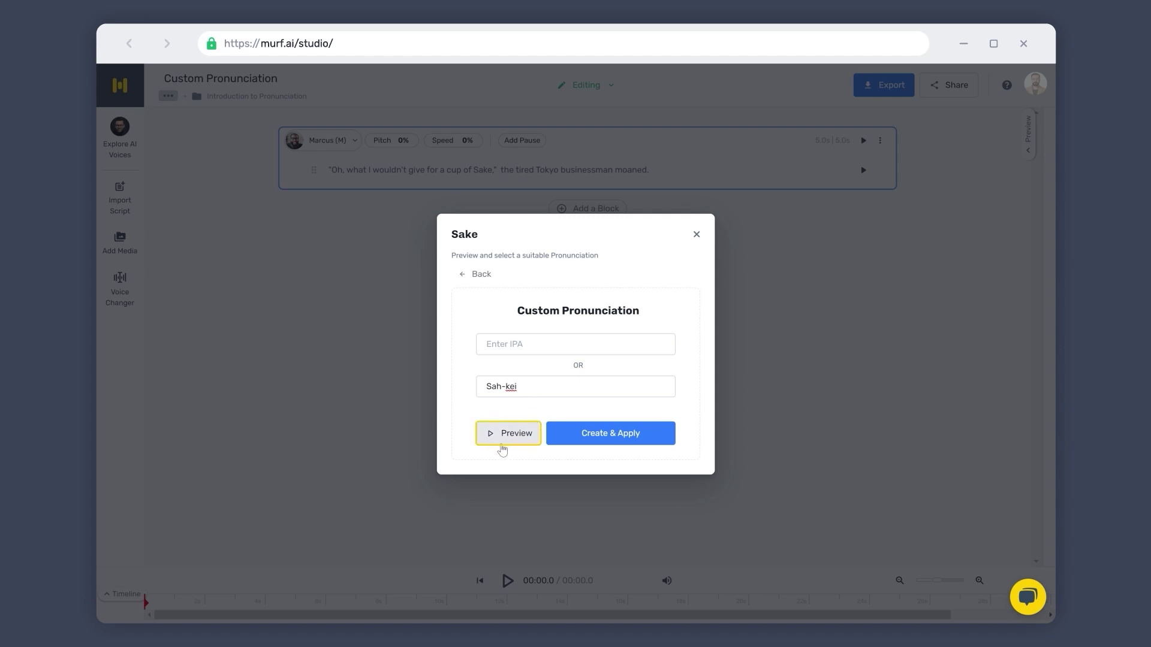
click(503, 432)
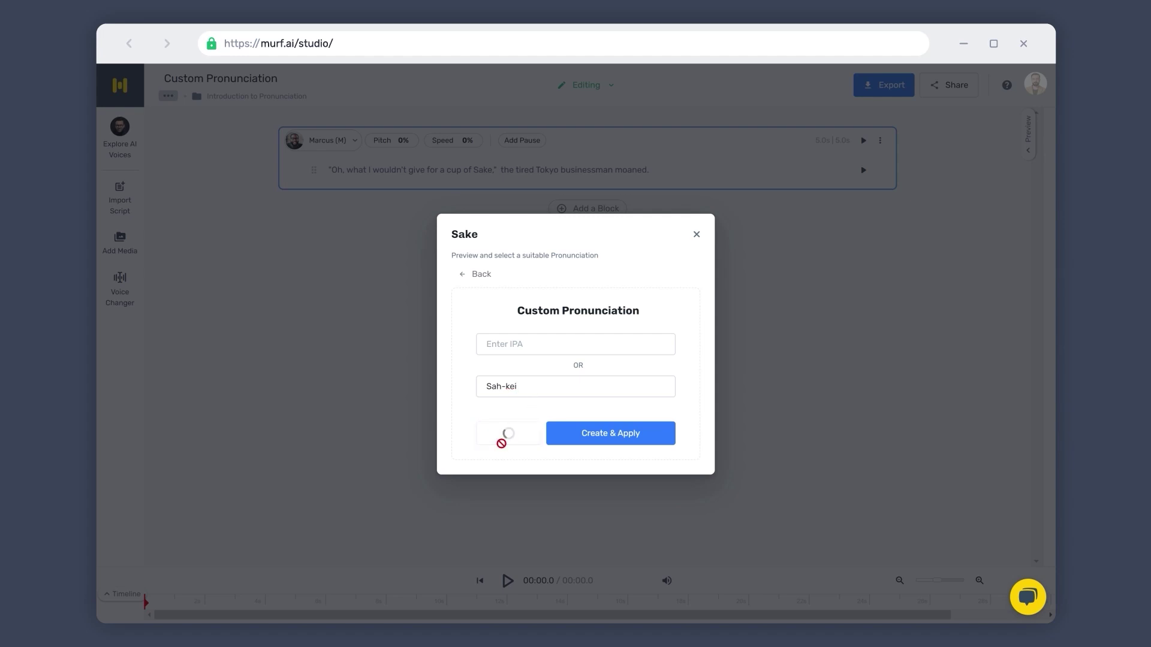
click(503, 443)
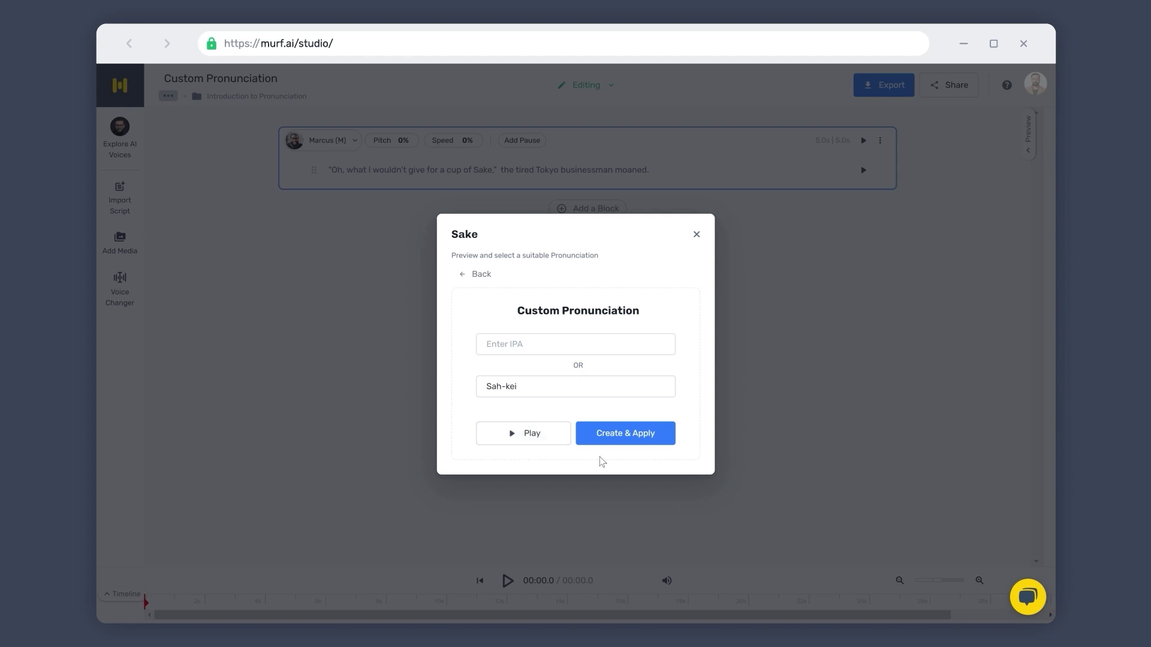
click(620, 437)
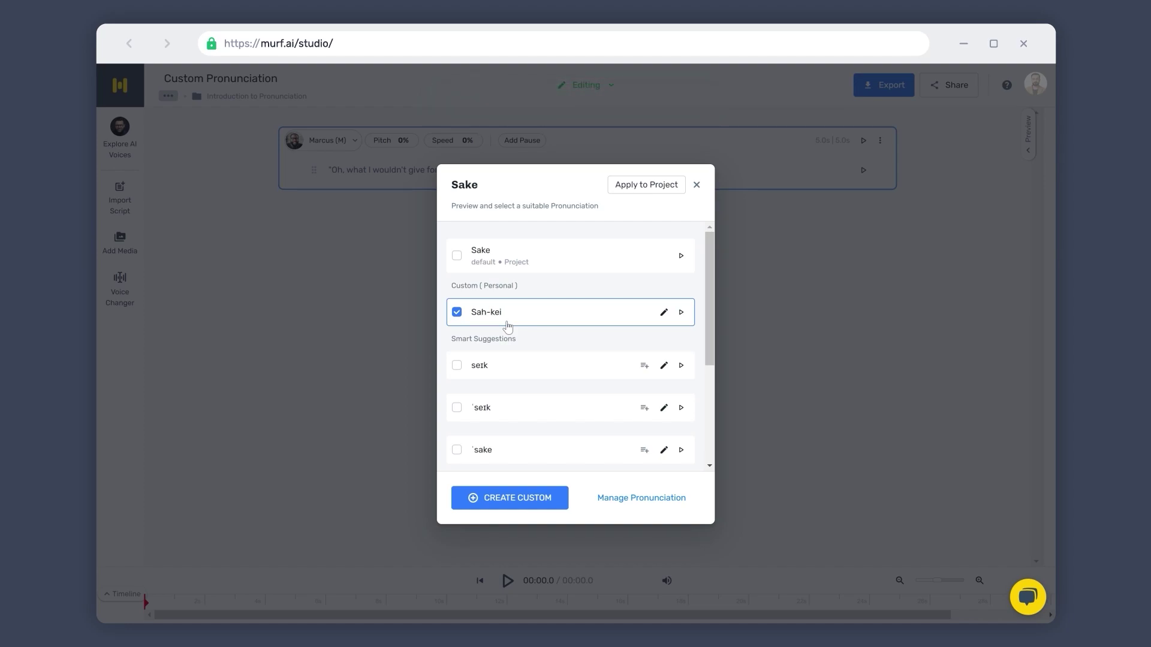
Step: Close the Sake pronunciation options and play the sentence with 'Sah-kei'
click(695, 185)
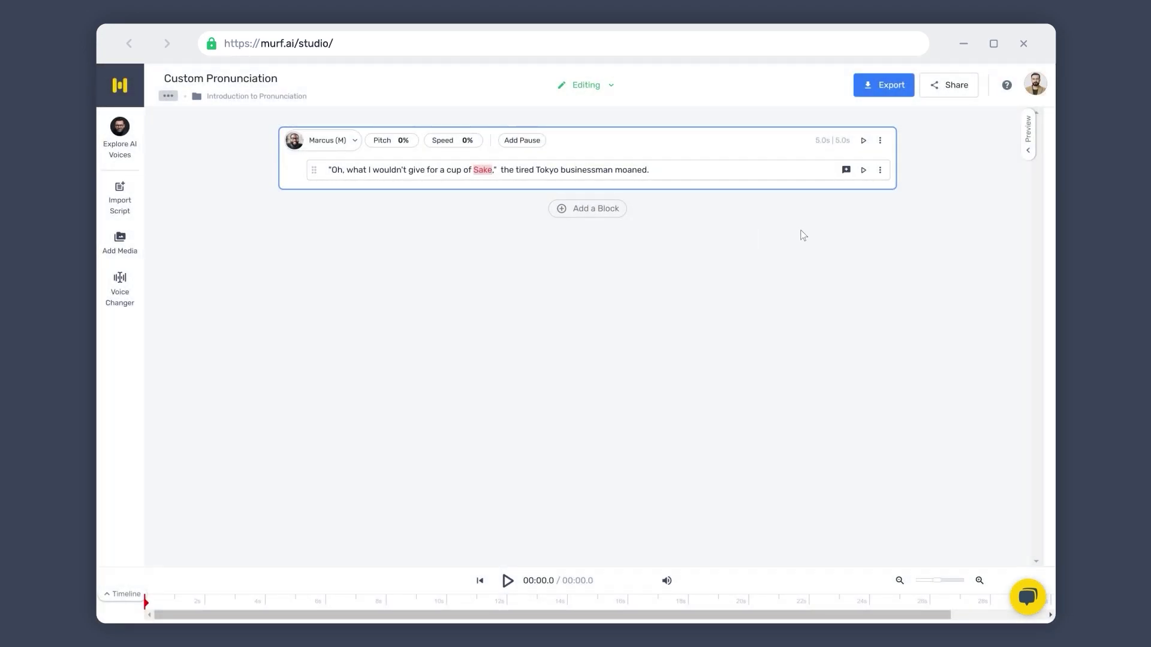
click(863, 169)
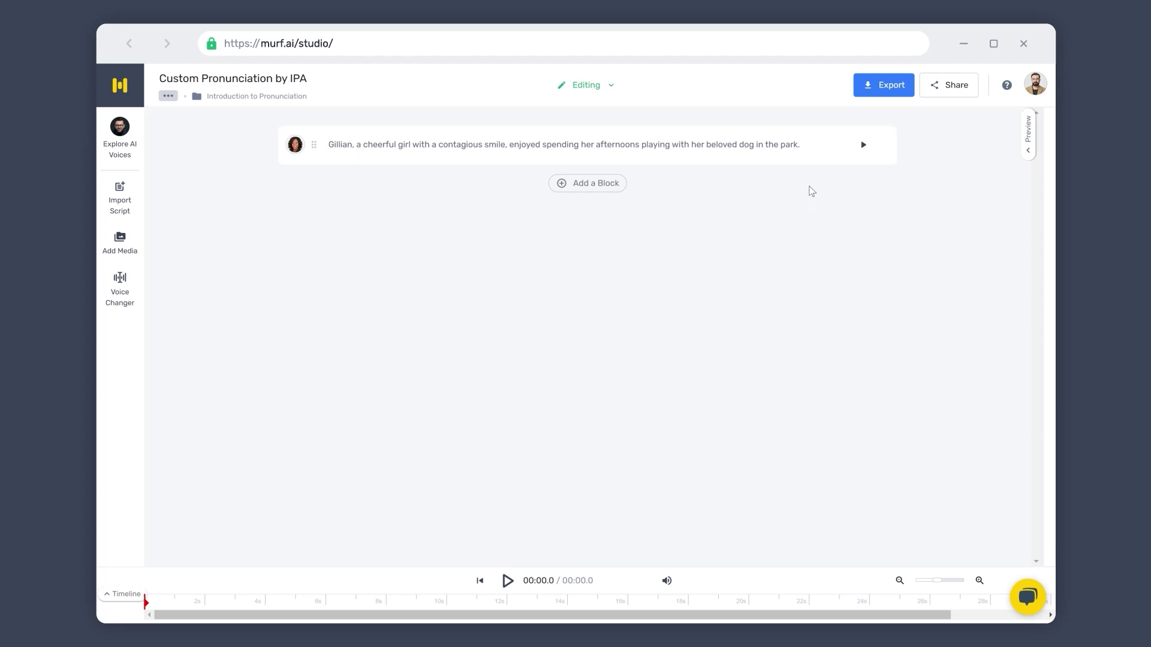
click(814, 150)
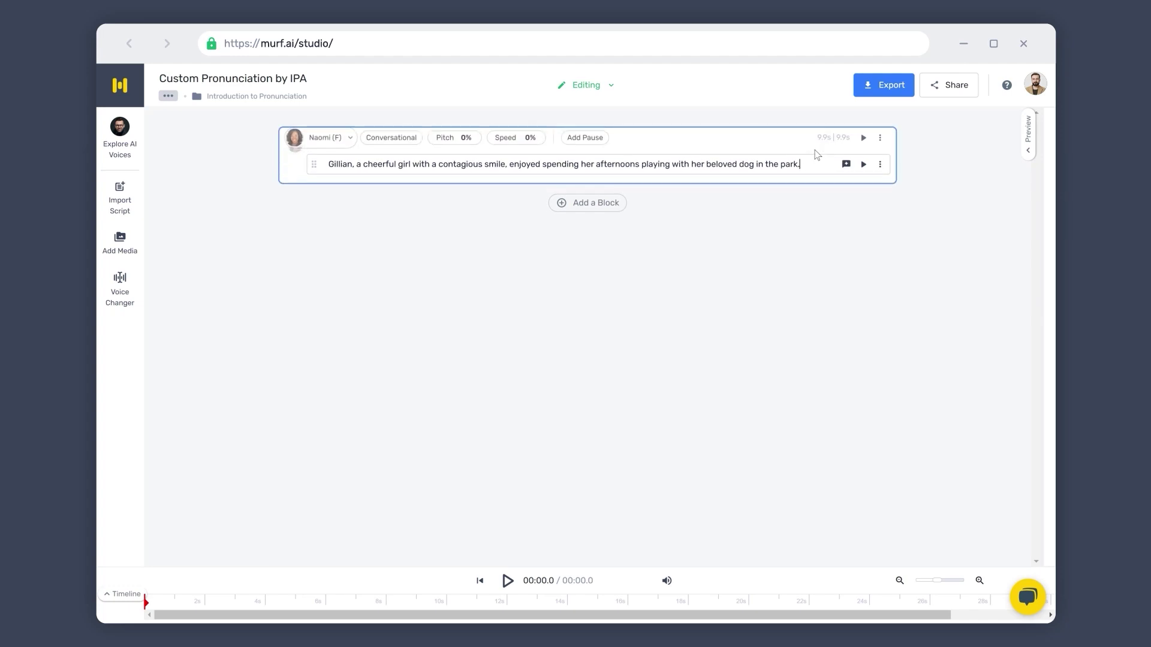
click(864, 169)
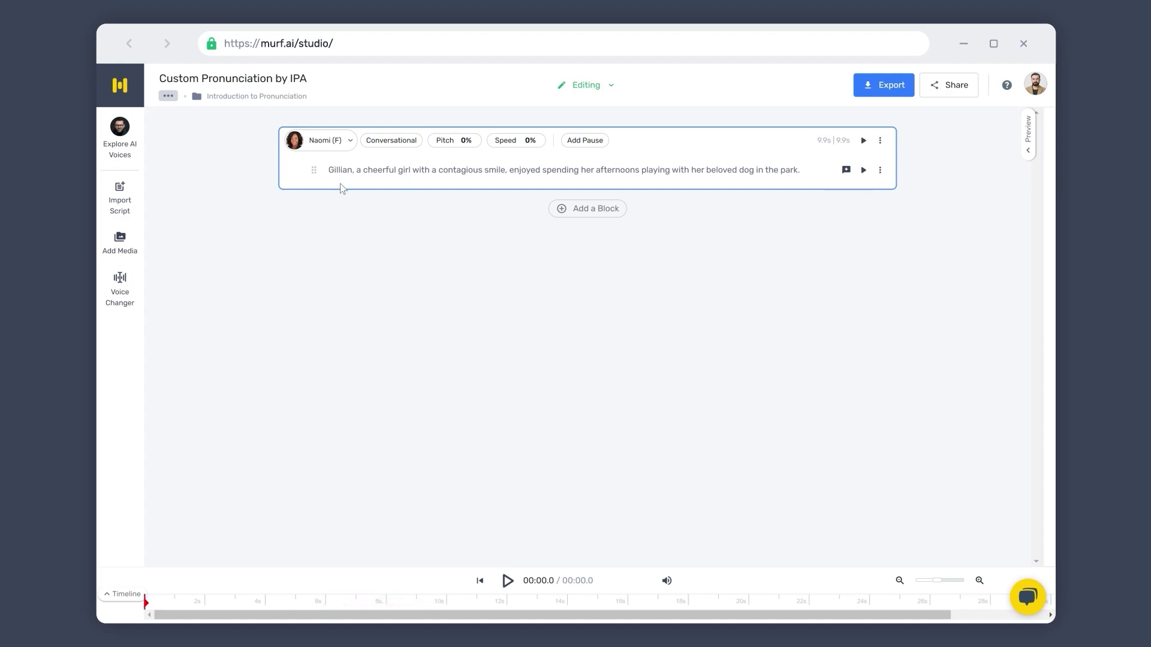
text(Gil)
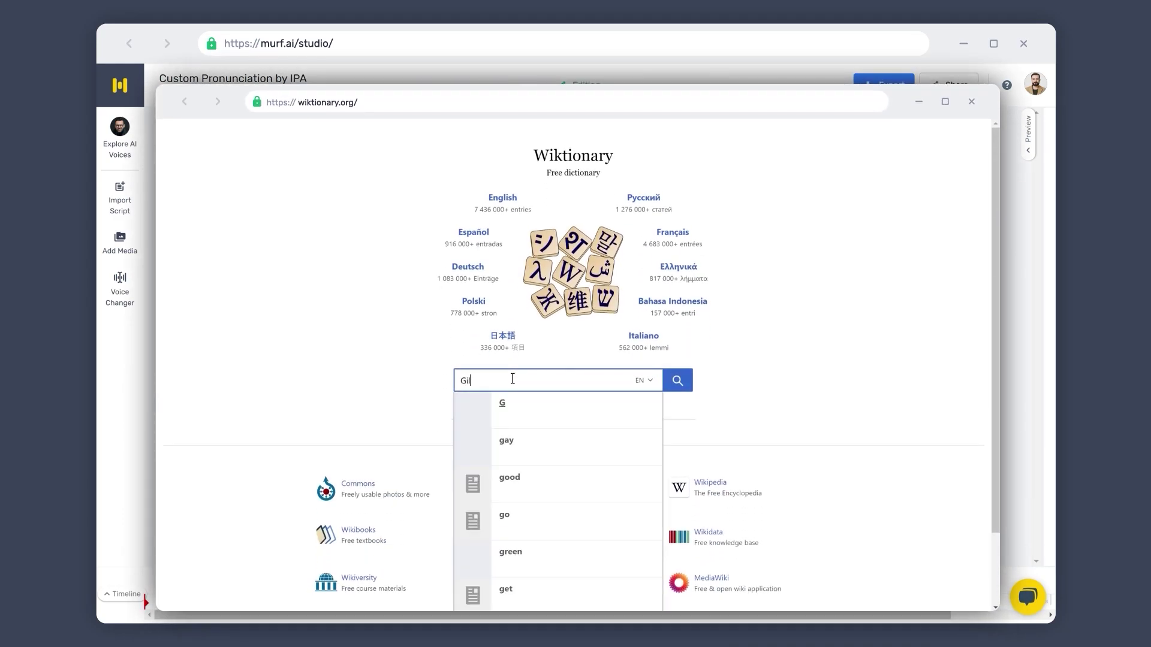
text(lian)
Step: Look up 'Gillian' on Wiktionary and bring up copy options for its IPA
click(677, 380)
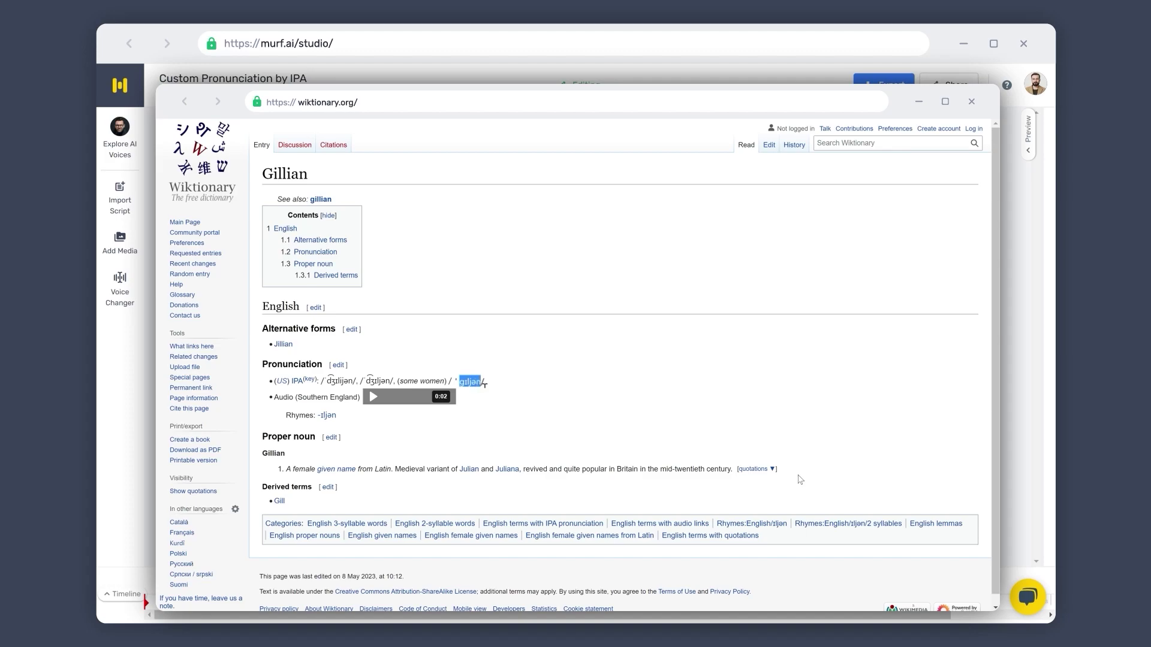
right_click(470, 382)
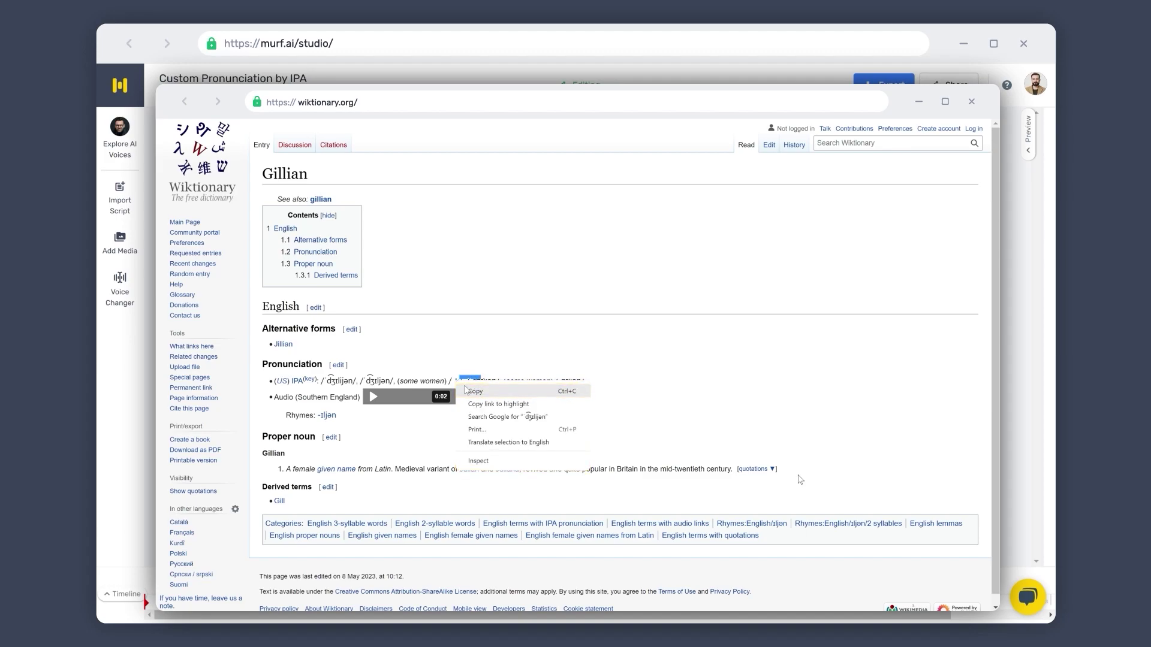
Step: Copy Gillian's IPA, paste it as a custom 'gɪljən' pronunciation, preview, and apply it
click(473, 391)
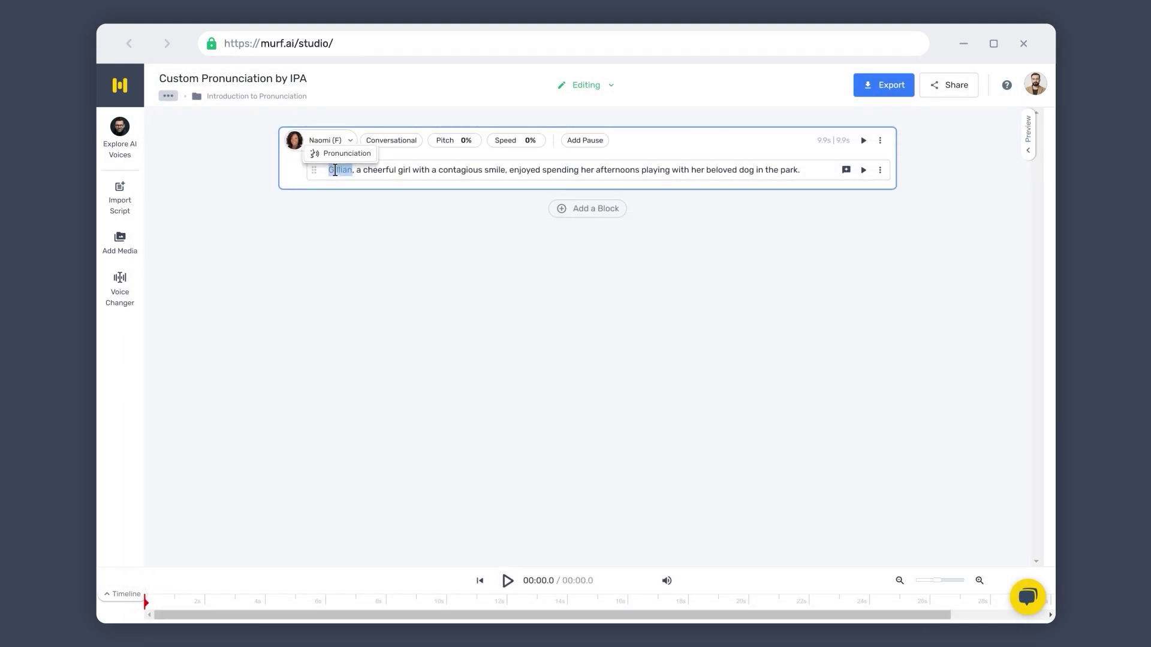
click(339, 166)
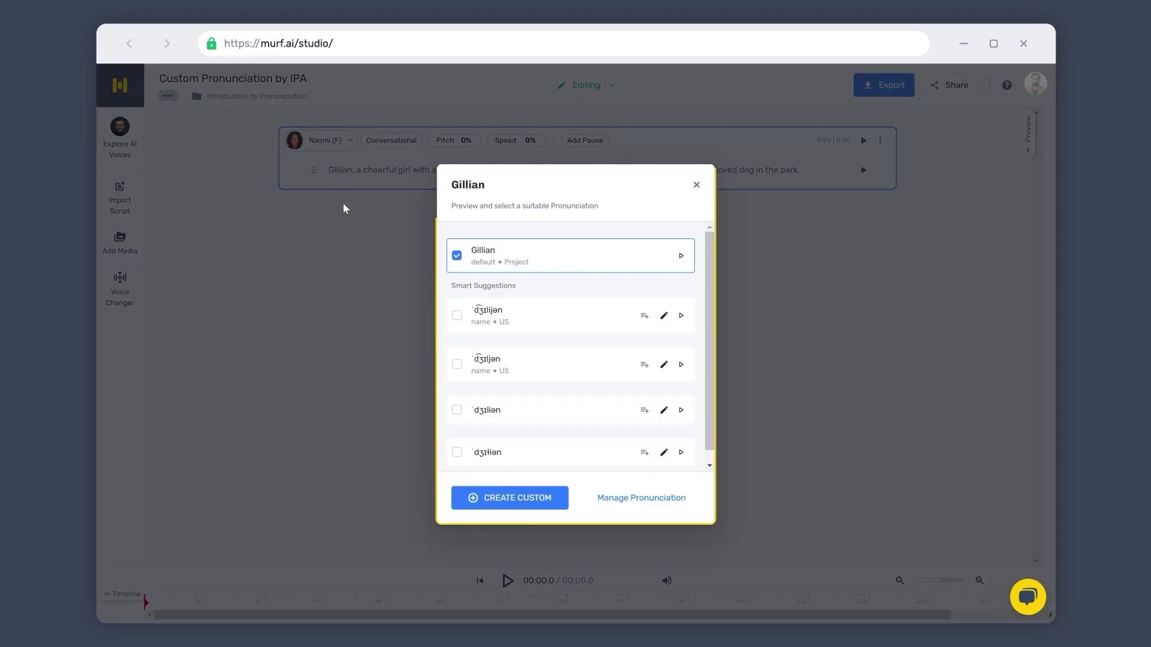
click(503, 504)
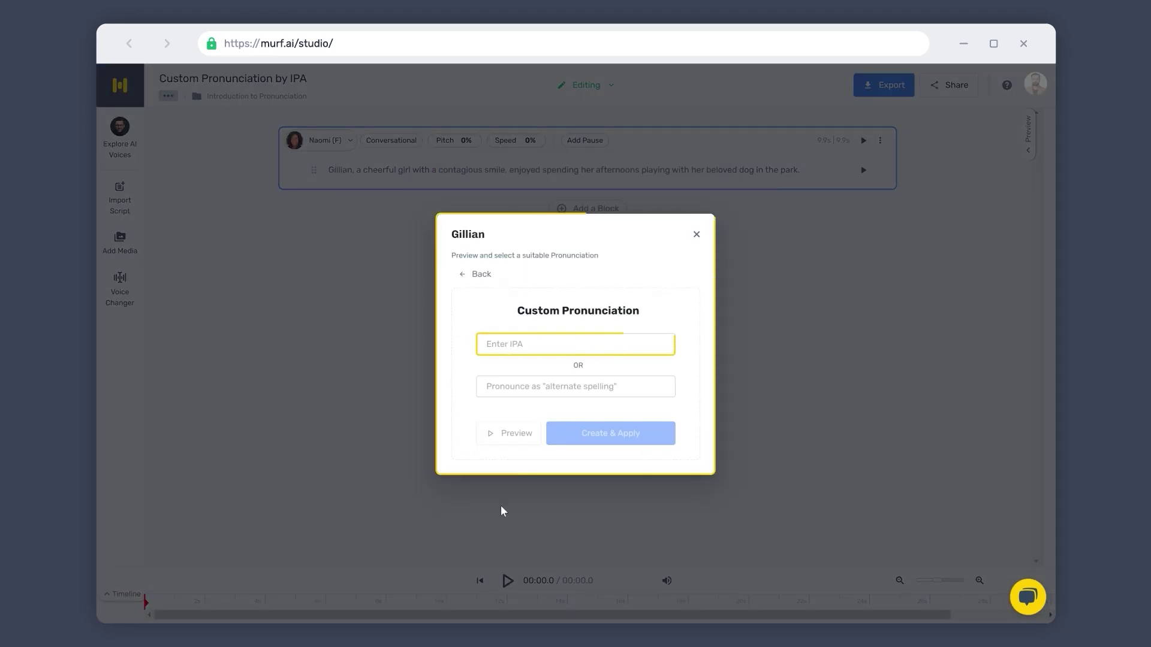
right_click(520, 341)
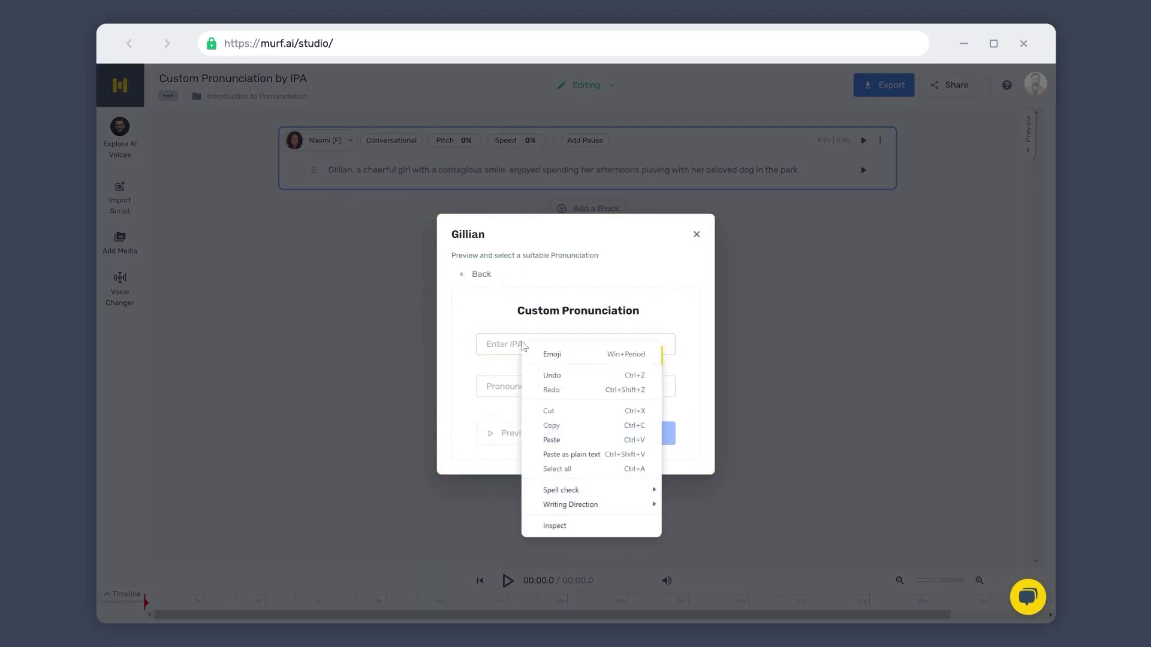
click(551, 440)
click(509, 434)
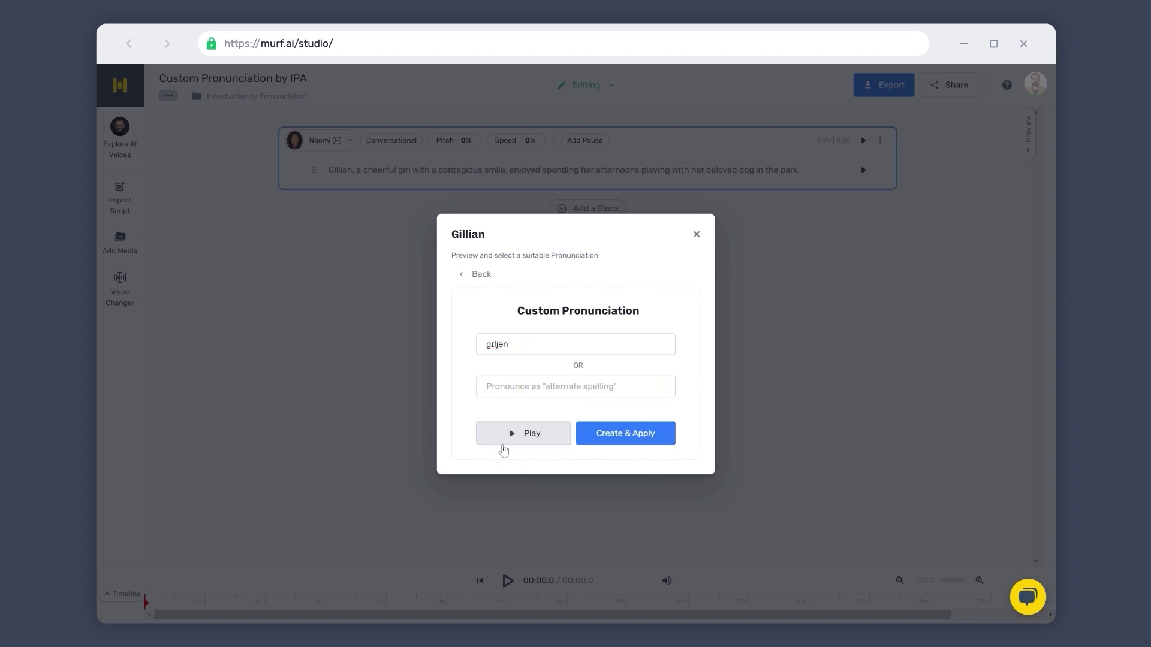
click(504, 447)
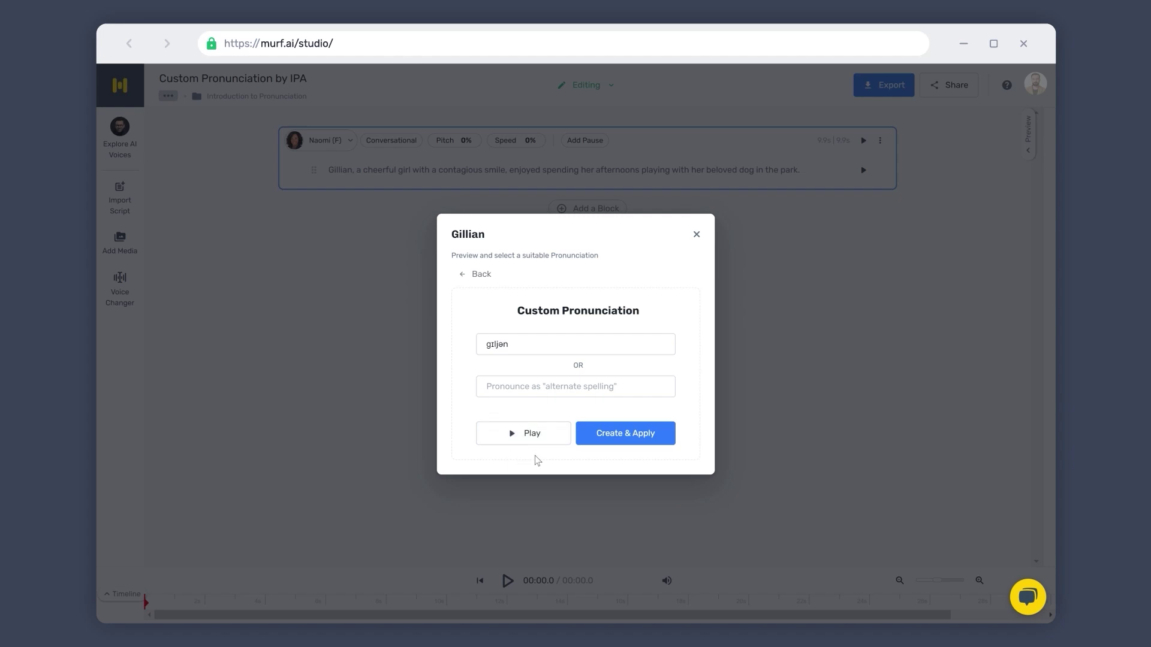
click(626, 433)
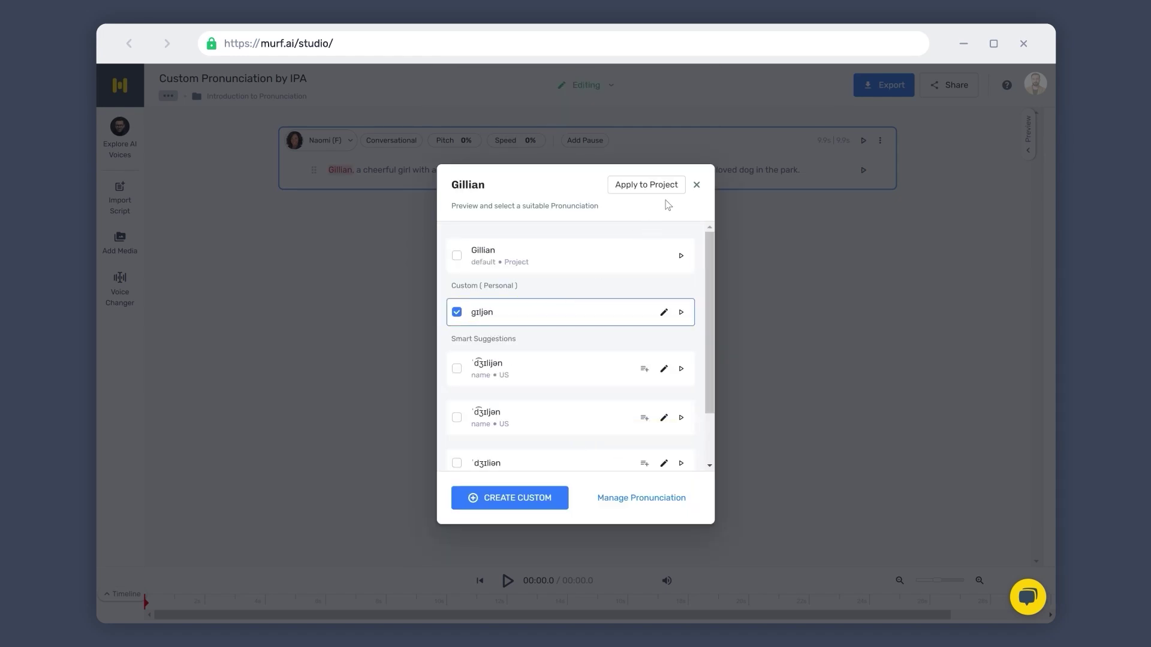
click(697, 185)
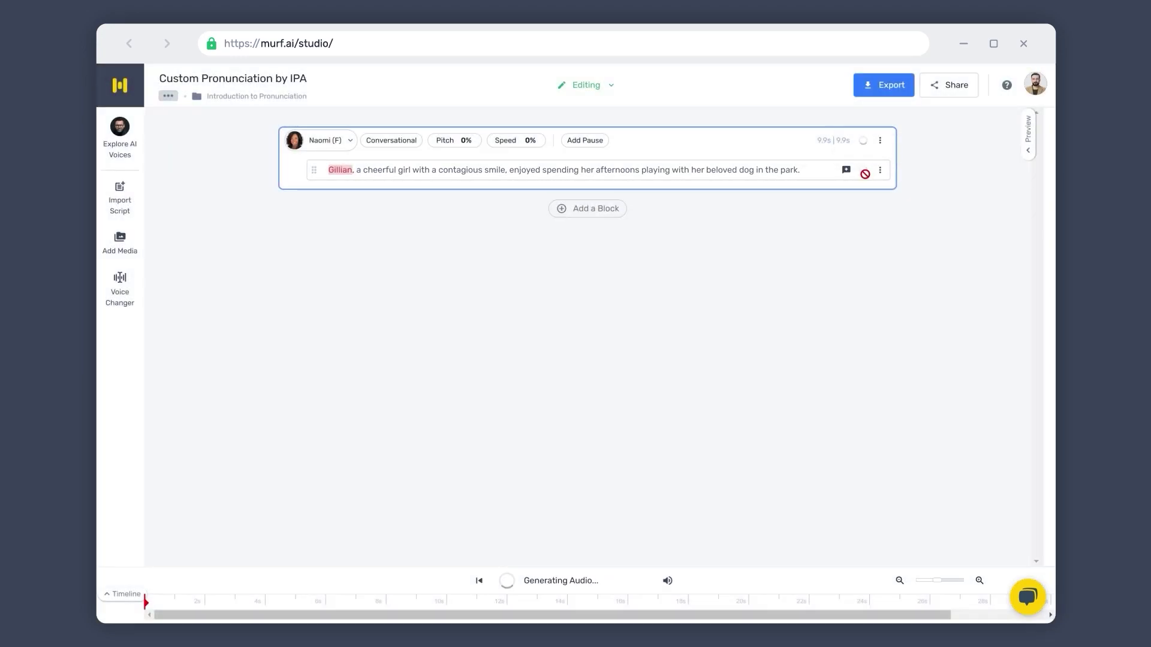